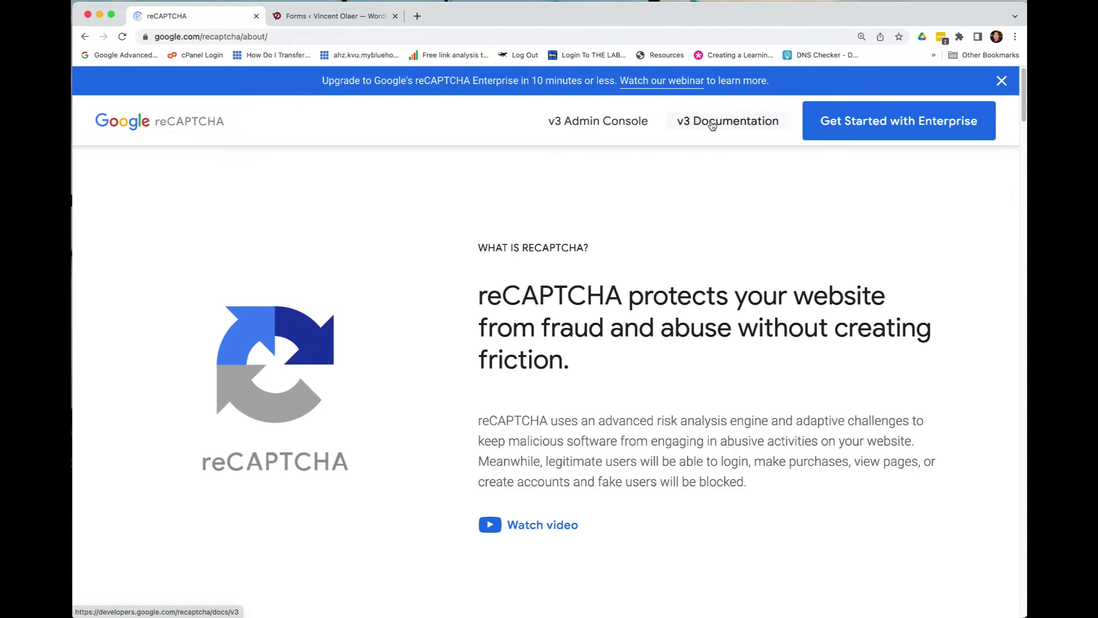
# From the WordPress admin, open the live site's home page in a new browser tab via Visit Site.
pyautogui.click(320, 16)
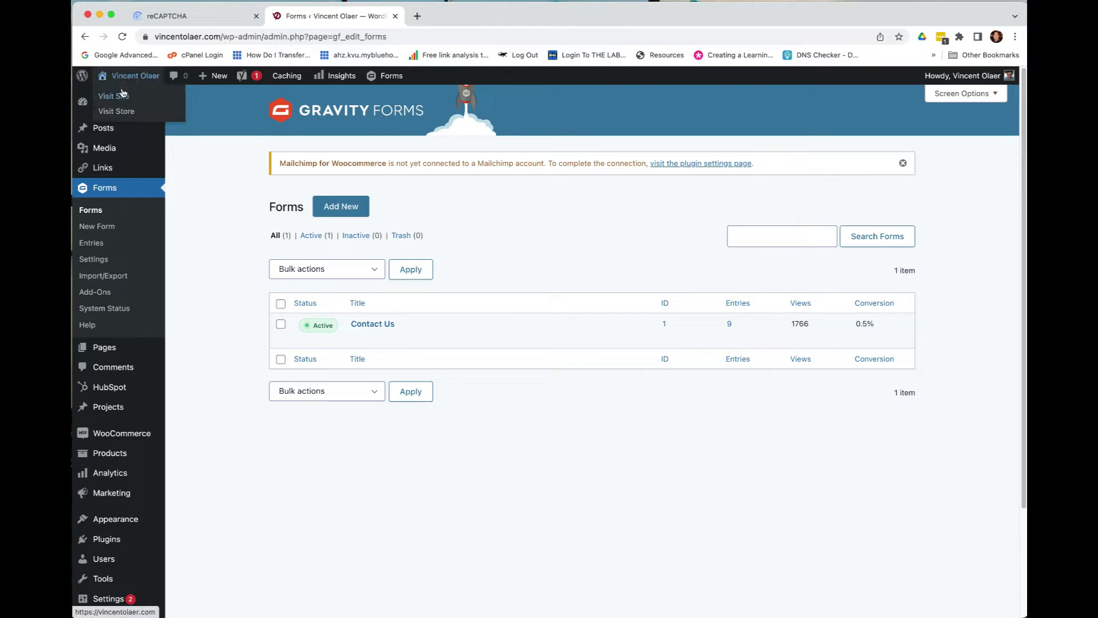
pyautogui.rightClick(120, 97)
pyautogui.click(150, 101)
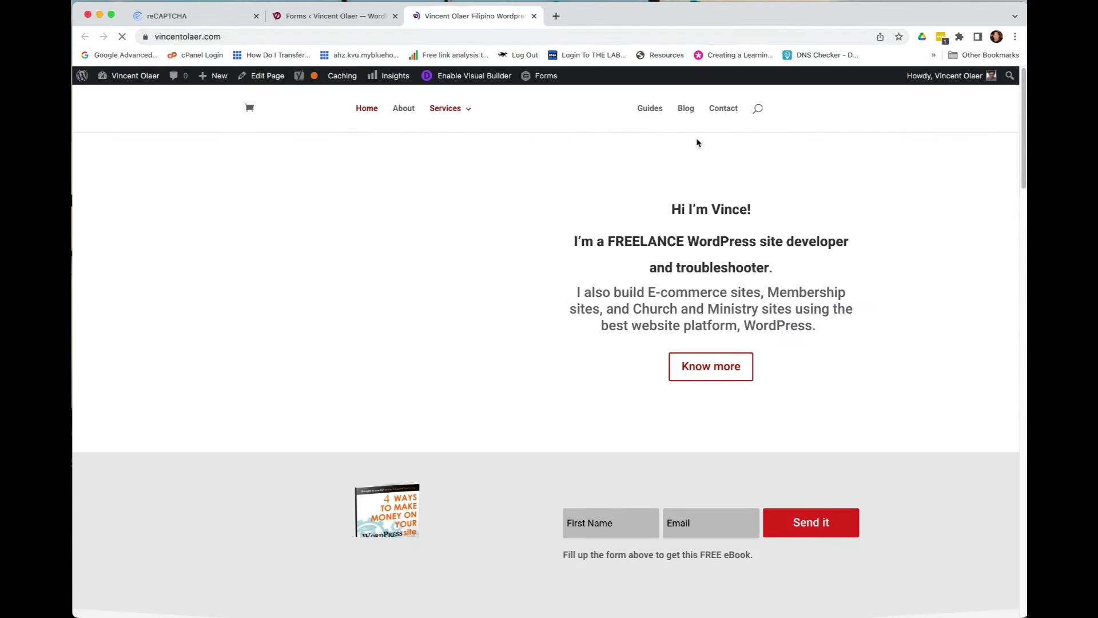
# Go to the site's Contact page and review the Contact Us form down to its reCAPTCHA checkbox.
pyautogui.click(725, 110)
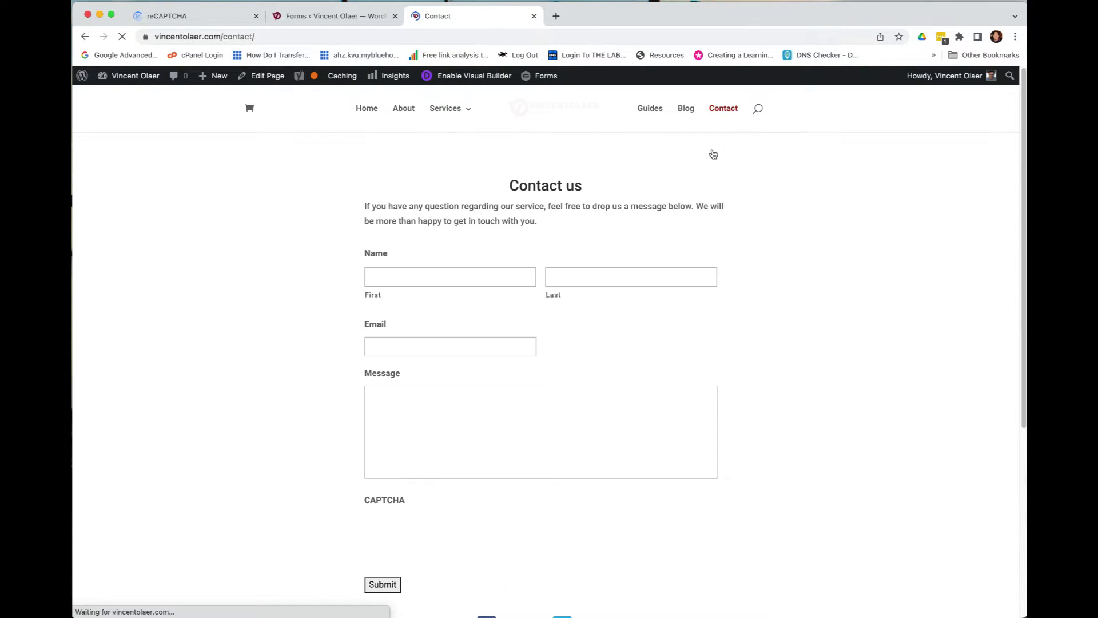
pyautogui.scroll(-3, 672, 334)
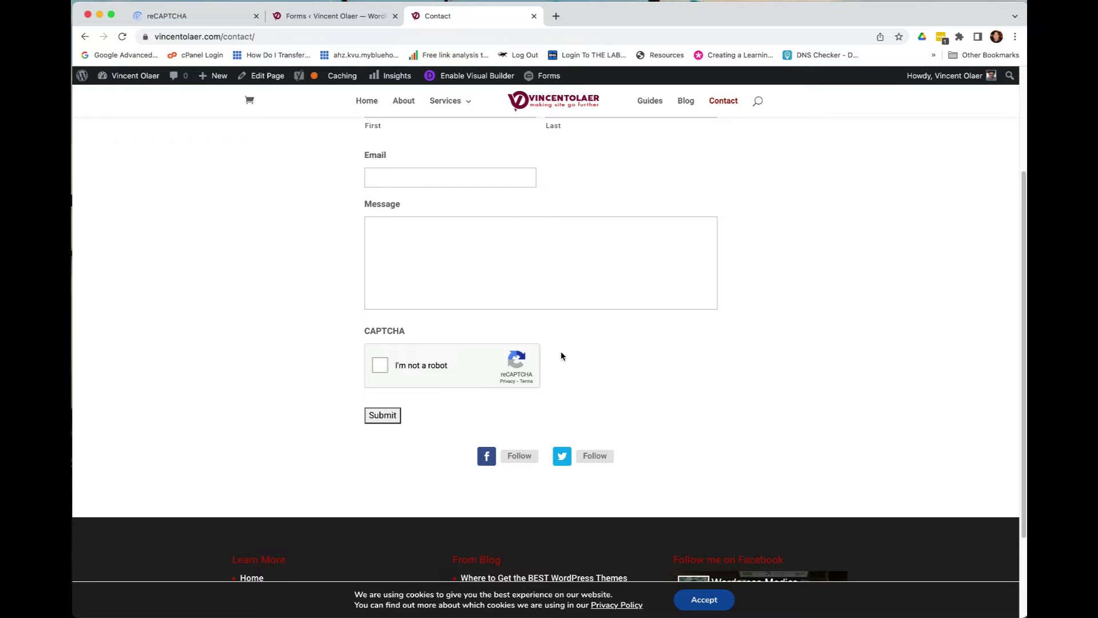
pyautogui.scroll(-2, 561, 351)
pyautogui.scroll(-1, 561, 355)
pyautogui.scroll(4, 560, 356)
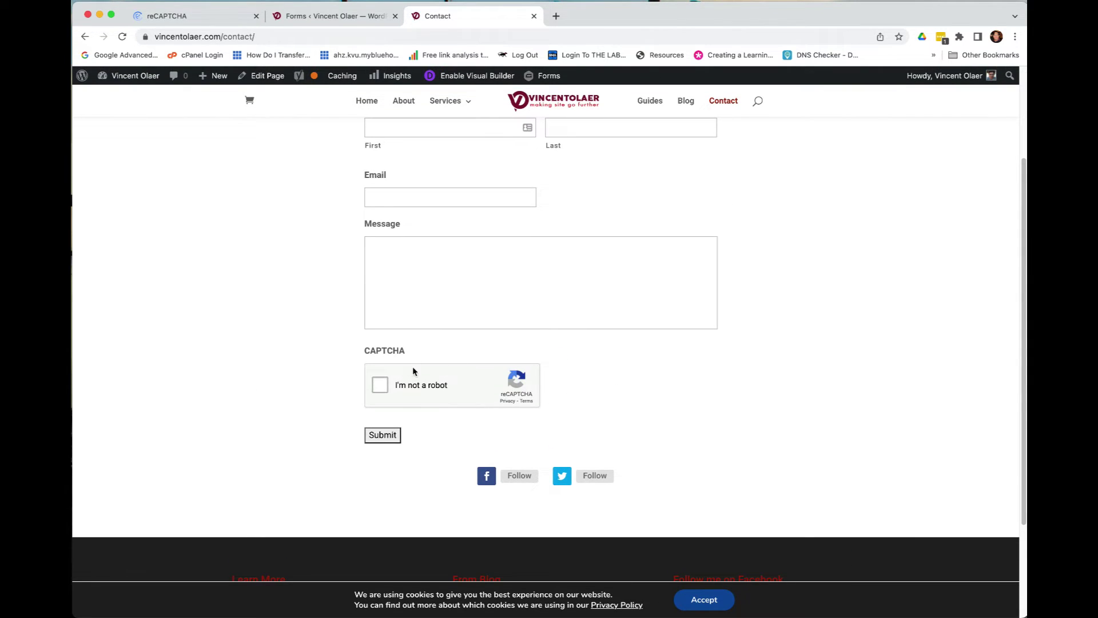
pyautogui.scroll(-3, 414, 370)
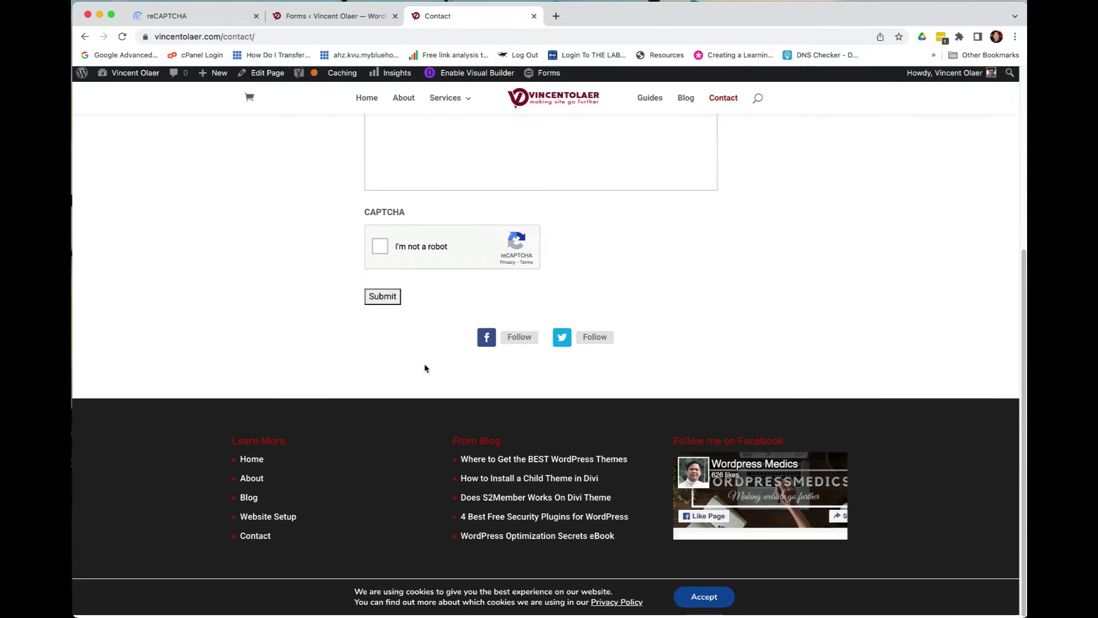
pyautogui.scroll(5, 474, 353)
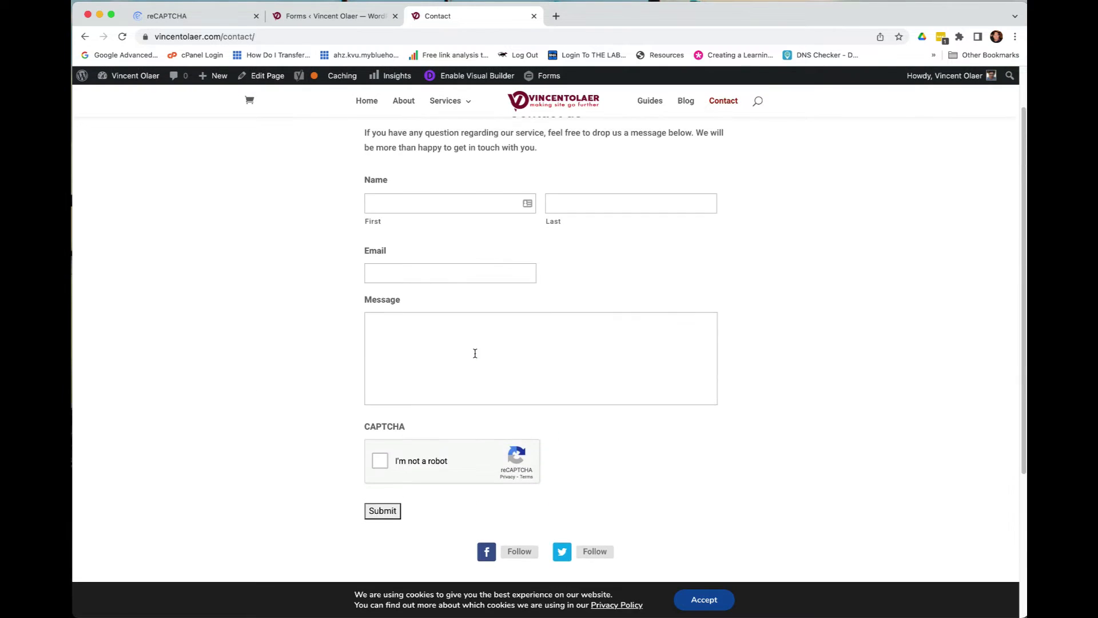
pyautogui.scroll(2, 475, 353)
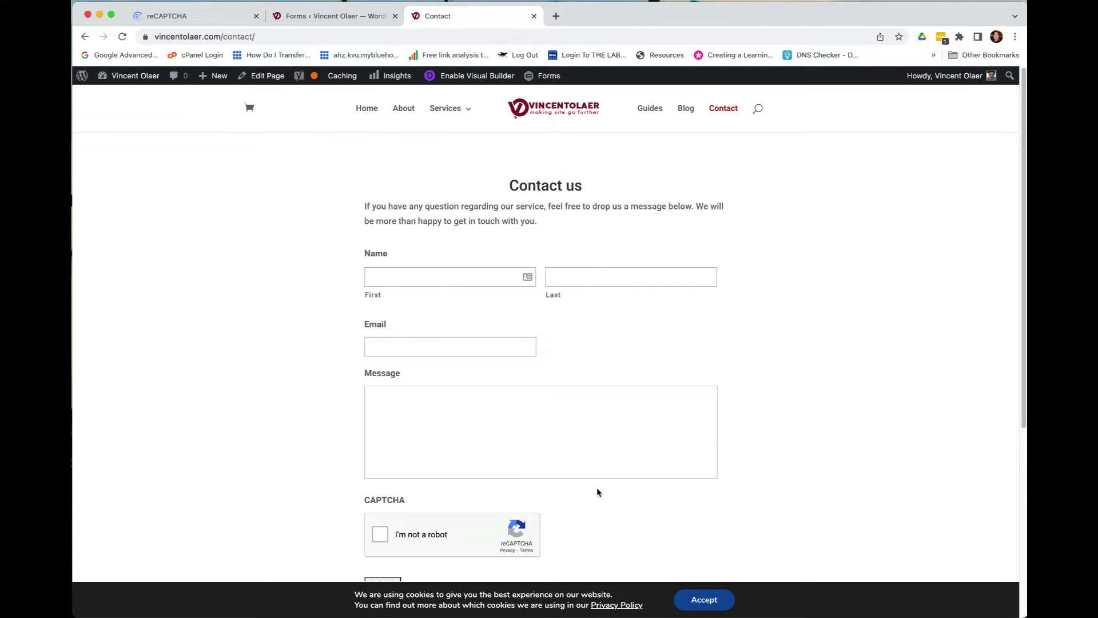
pyautogui.scroll(-3, 565, 489)
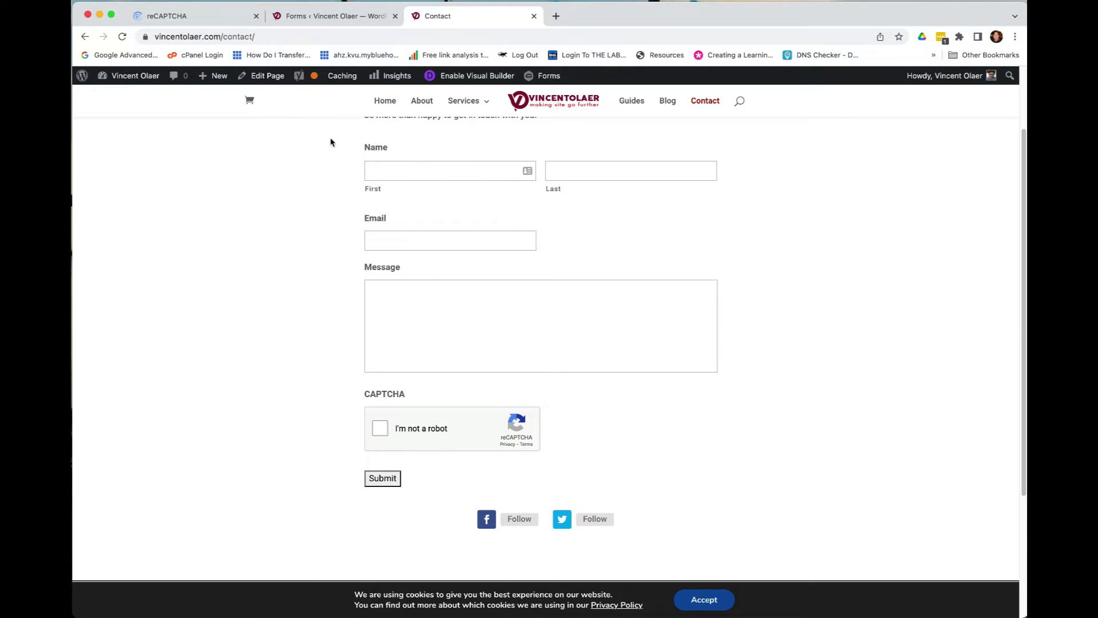
# Open the reCAPTCHA v3 Admin Console showing the Charity Car Events site's analytics.
pyautogui.click(193, 18)
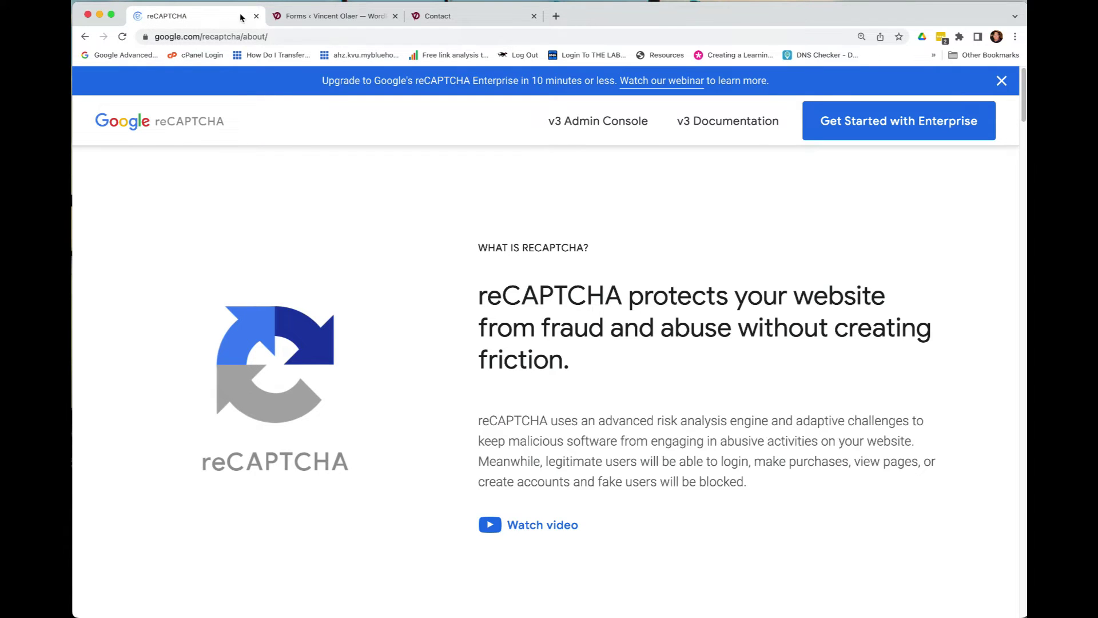
pyautogui.click(591, 128)
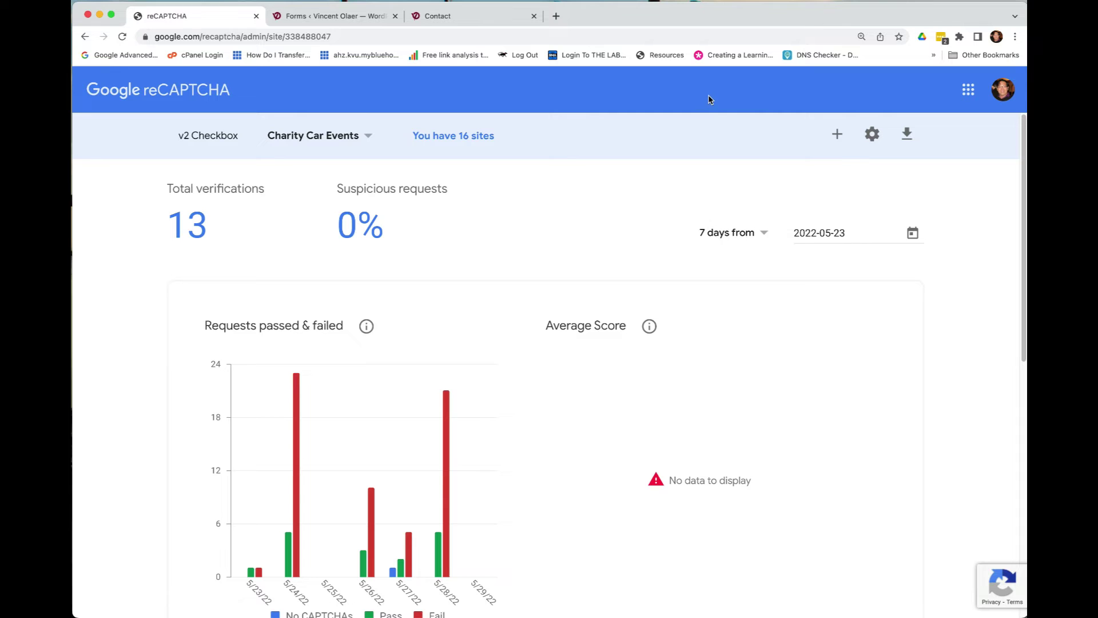
# Start registering a new site with a name as its label and reCAPTCHA v3 as the type.
pyautogui.click(837, 137)
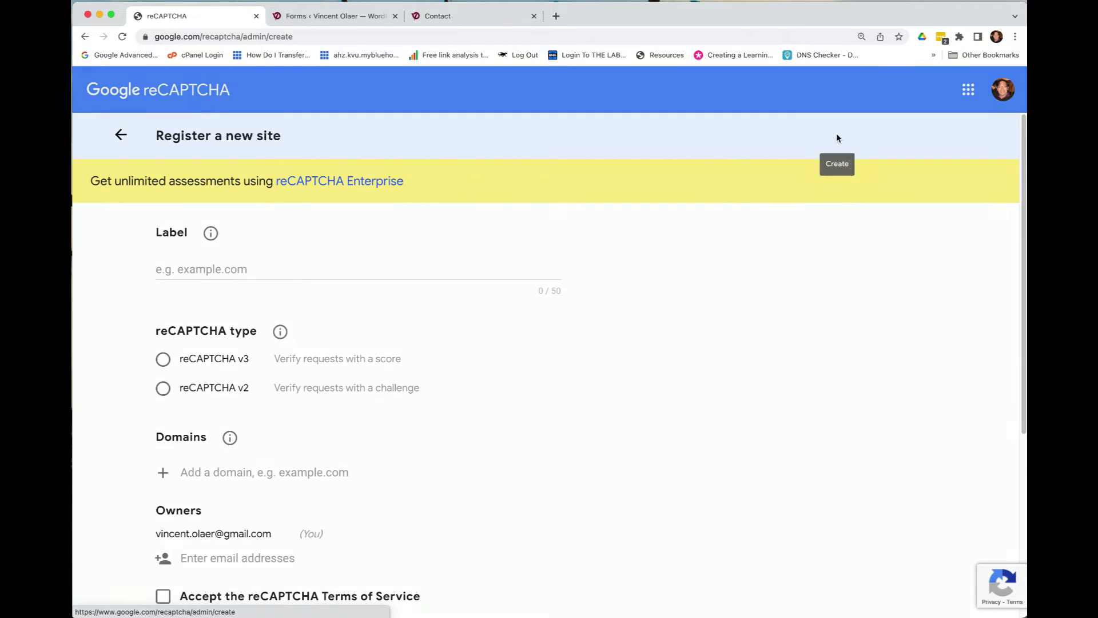
pyautogui.click(232, 271)
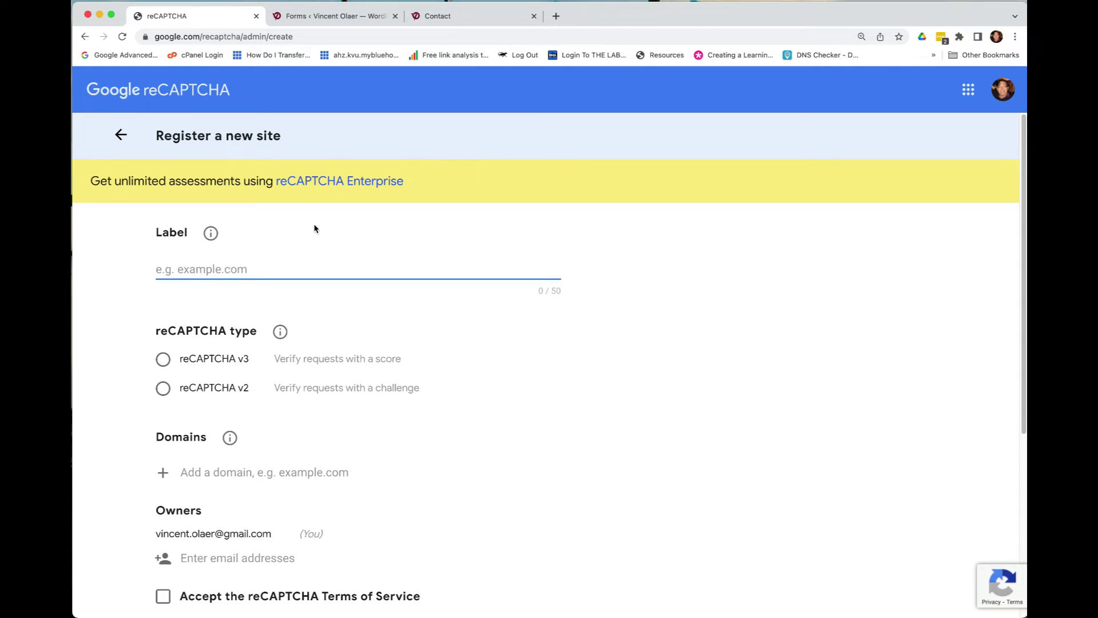
pyautogui.write('Vincent Olaer')
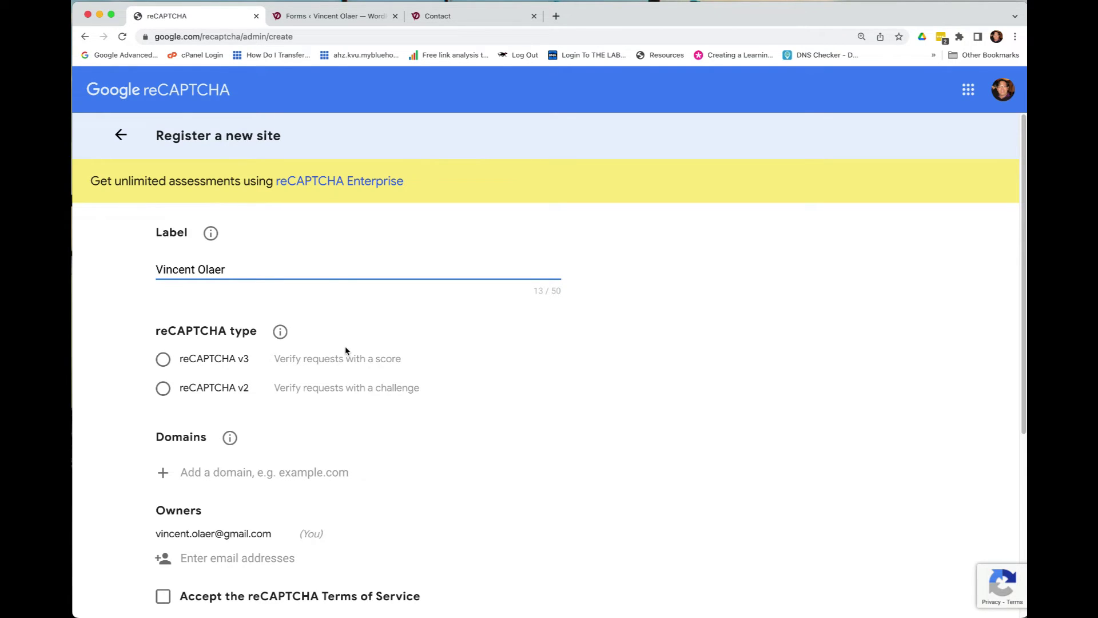
pyautogui.click(164, 362)
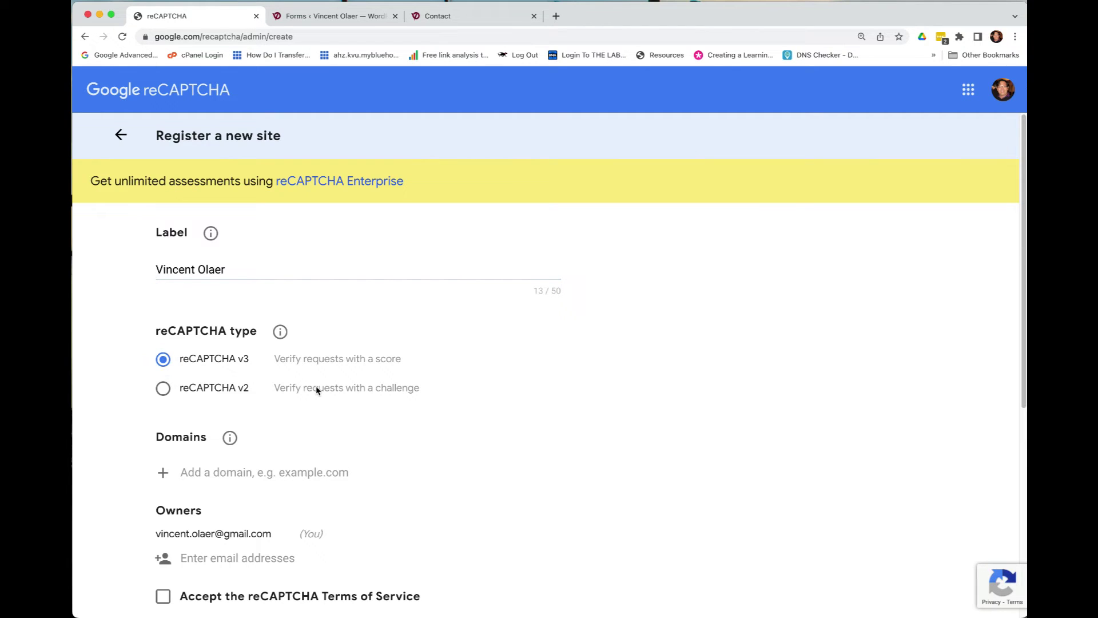
pyautogui.scroll(-5, 450, 400)
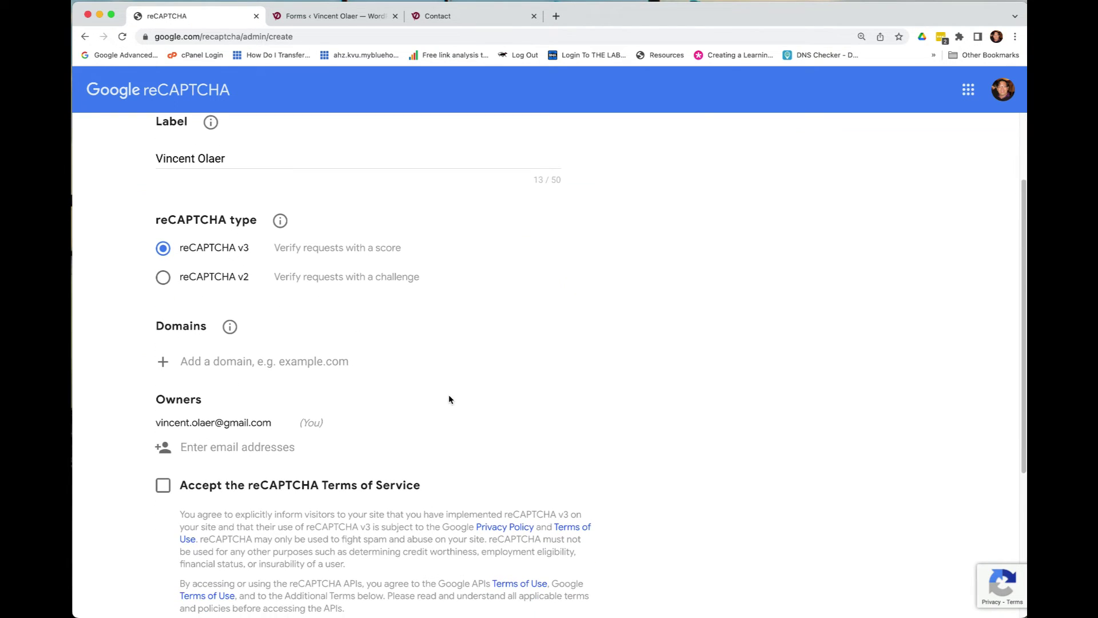
pyautogui.click(218, 351)
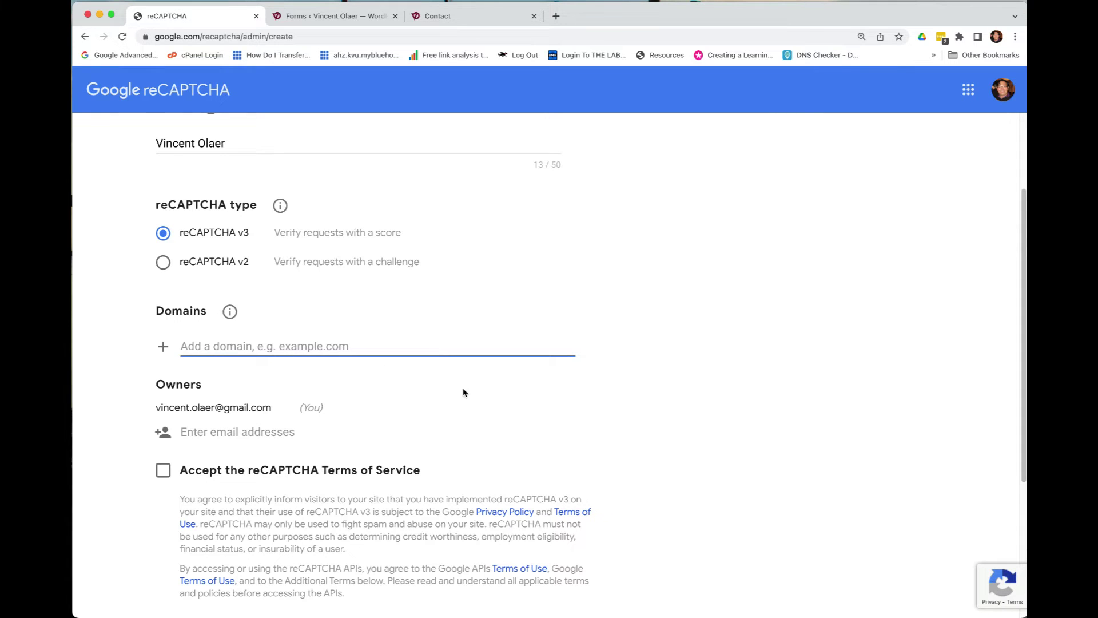
pyautogui.scroll(-2, 466, 395)
pyautogui.scroll(-2, 478, 403)
pyautogui.scroll(-1, 480, 407)
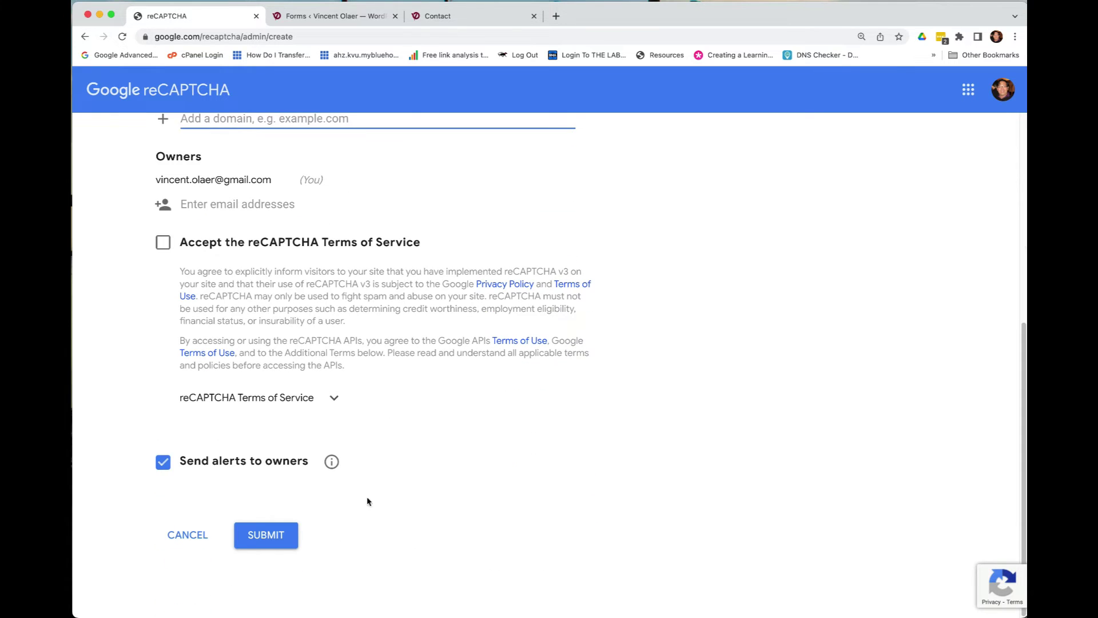
pyautogui.scroll(6, 632, 307)
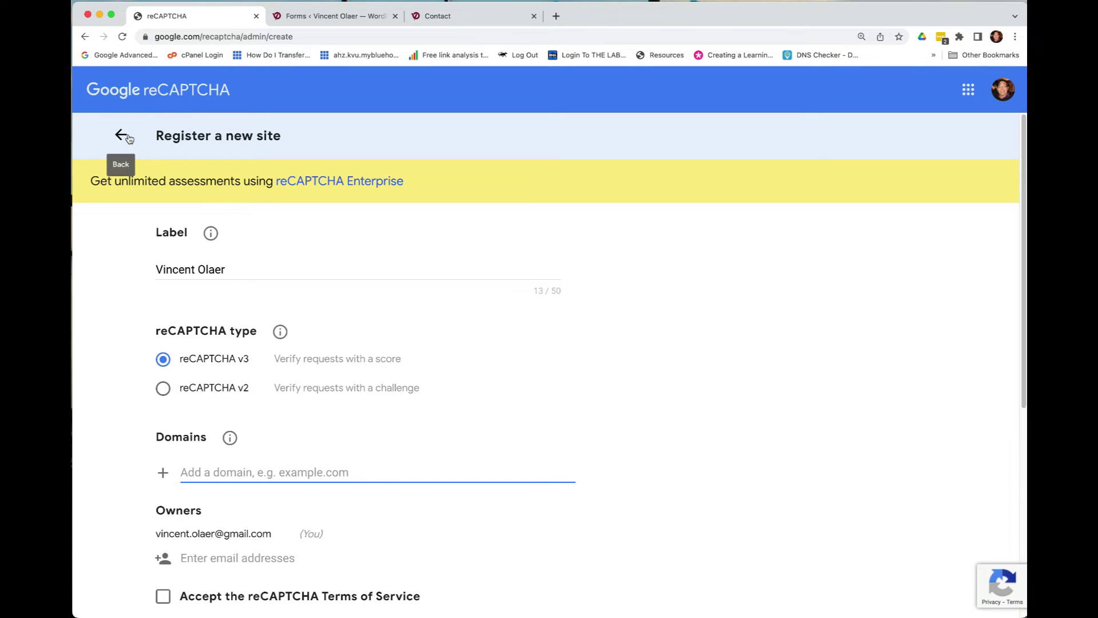
# Abandon the new registration and open the existing v3 site from the registered sites list.
pyautogui.click(122, 135)
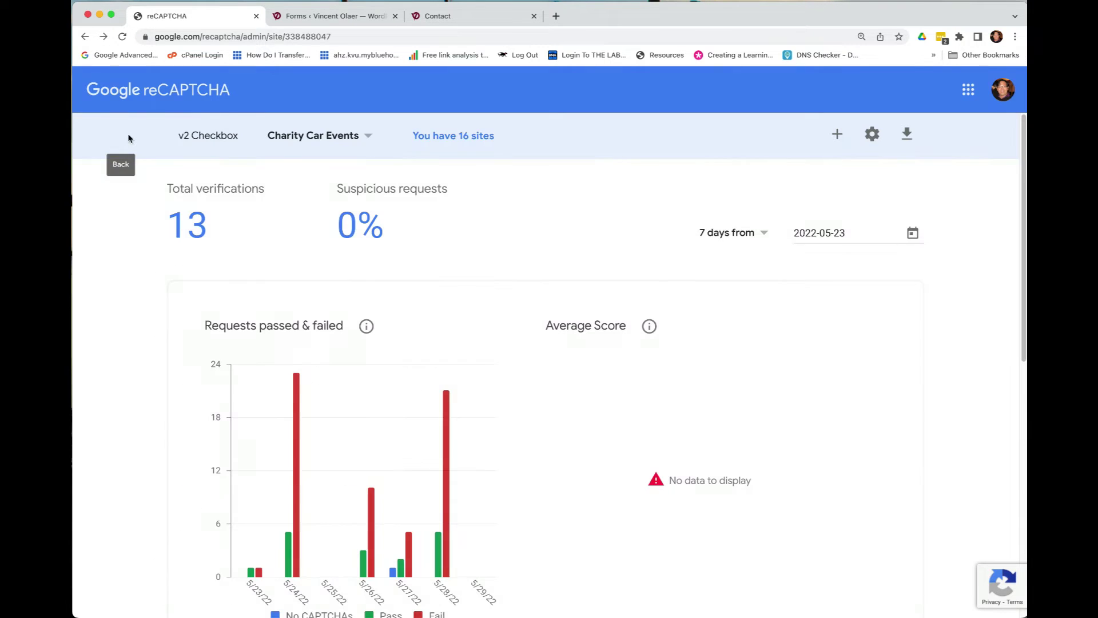
pyautogui.click(347, 137)
pyautogui.scroll(-5, 335, 222)
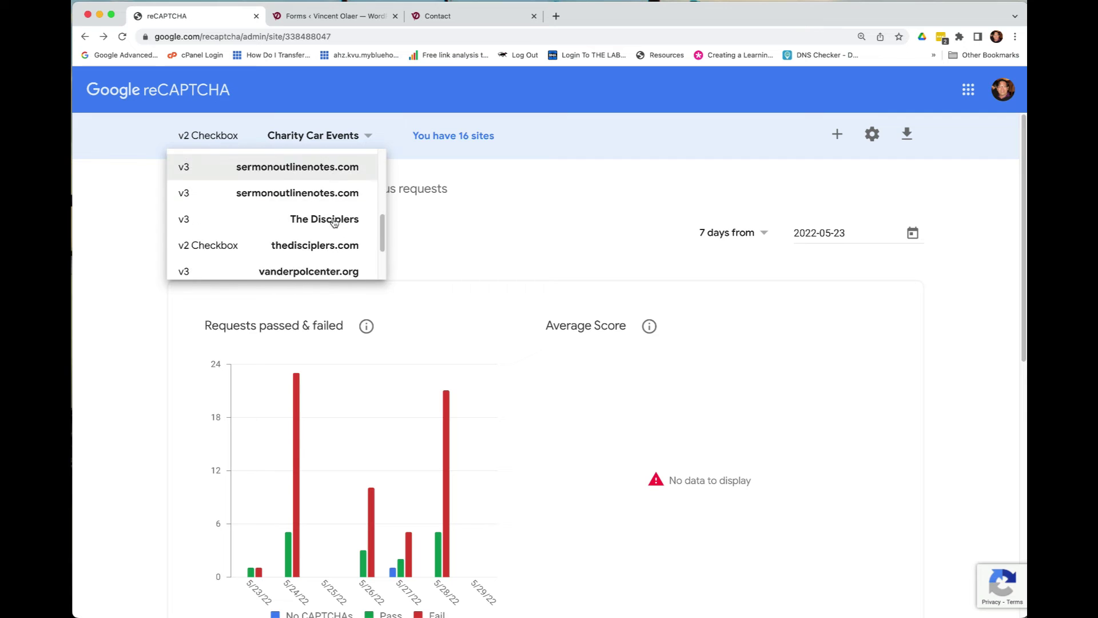
pyautogui.scroll(-3, 335, 222)
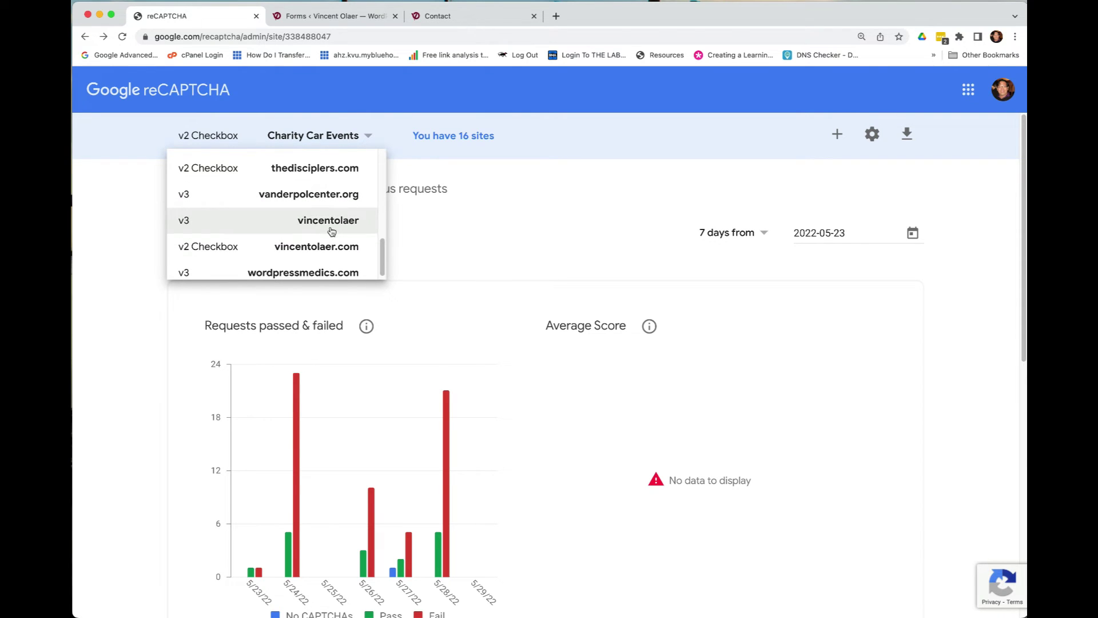
pyautogui.click(331, 230)
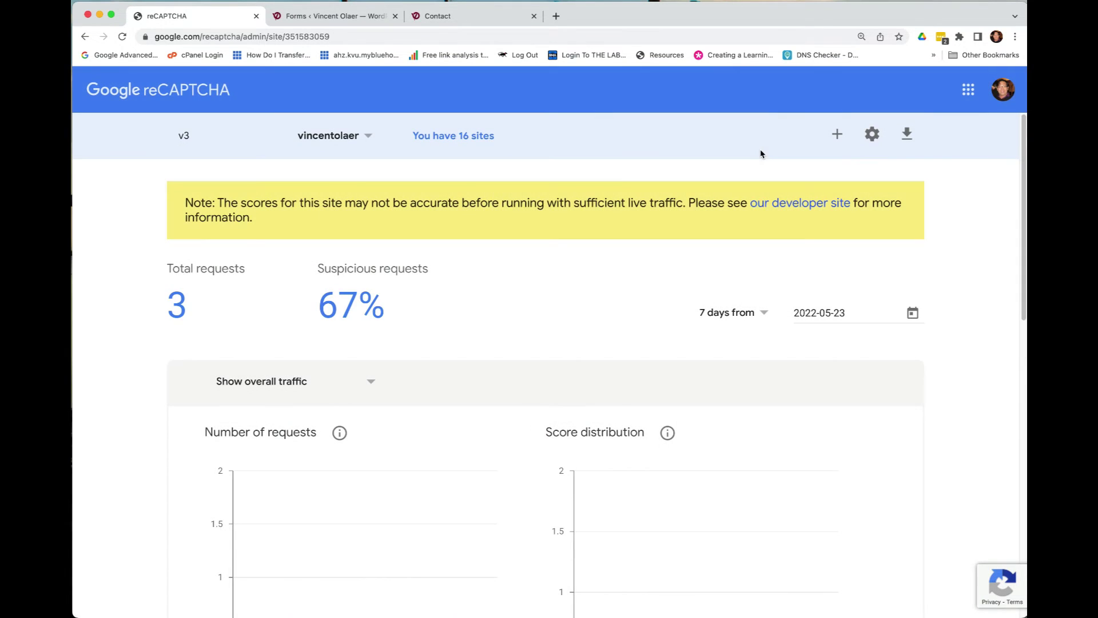
# Open that site's settings and expand the reCAPTCHA keys to reveal the site and secret keys.
pyautogui.scroll(-3, 549, 235)
pyautogui.scroll(3, 549, 235)
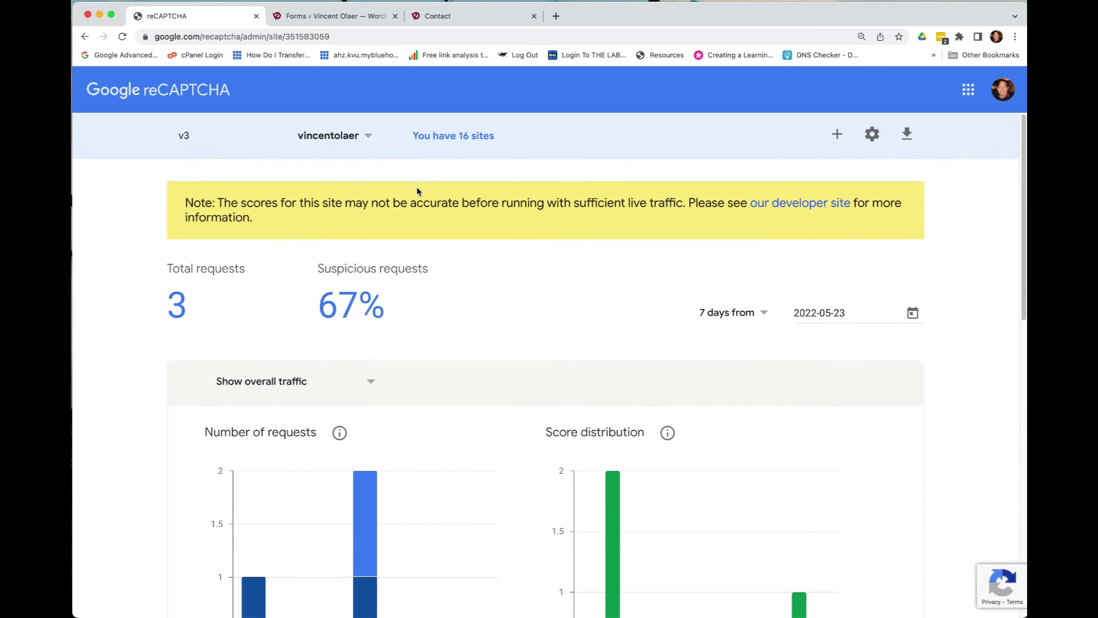
pyautogui.click(872, 134)
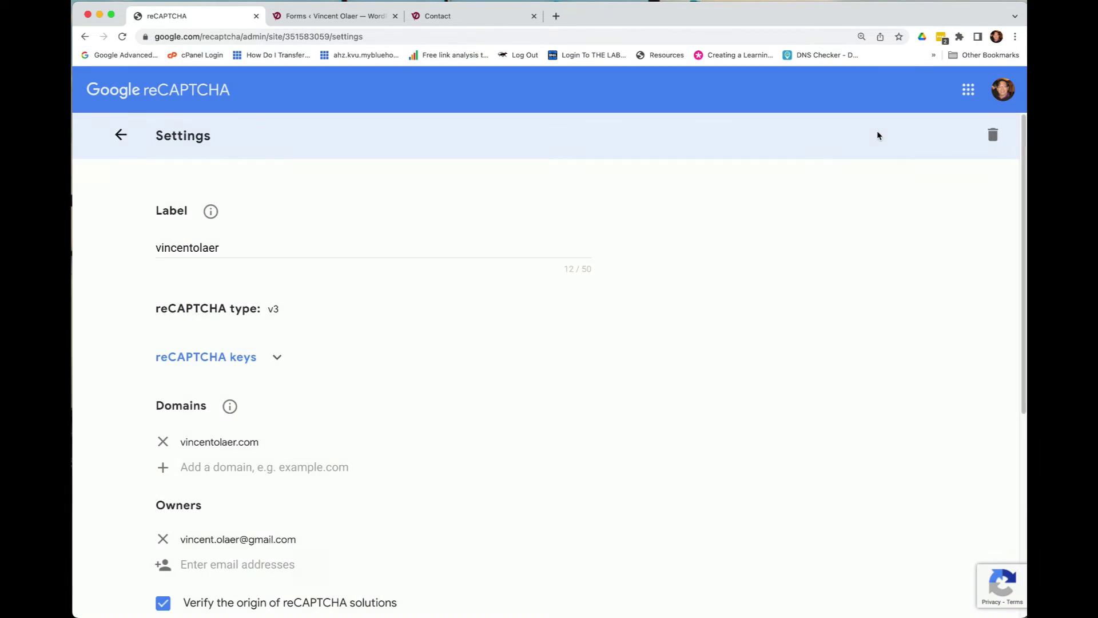
pyautogui.scroll(-3, 444, 260)
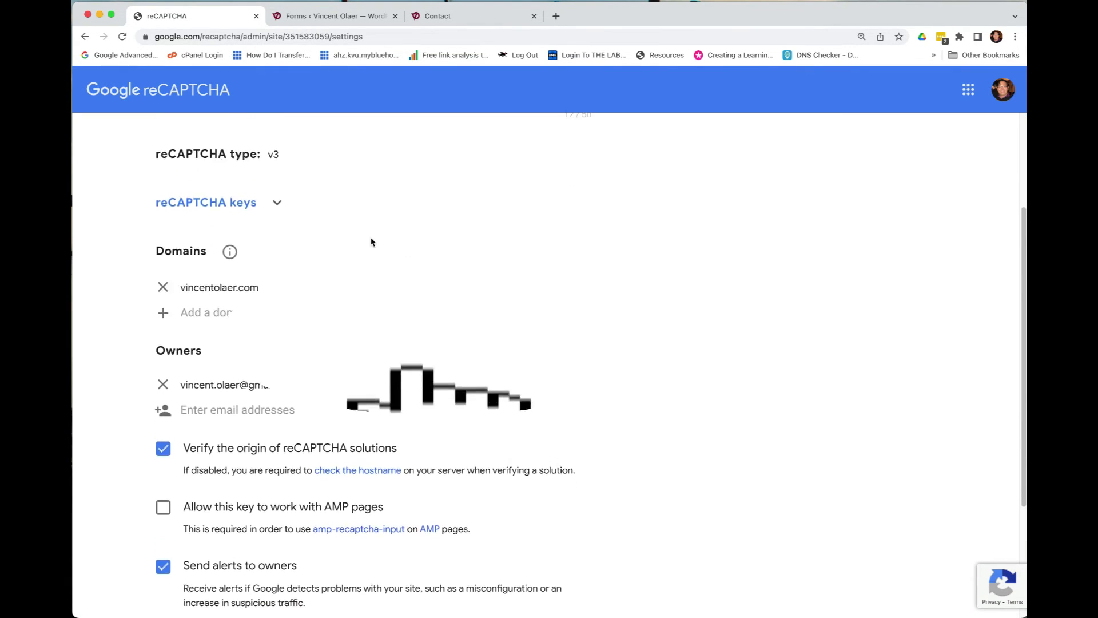
pyautogui.click(277, 207)
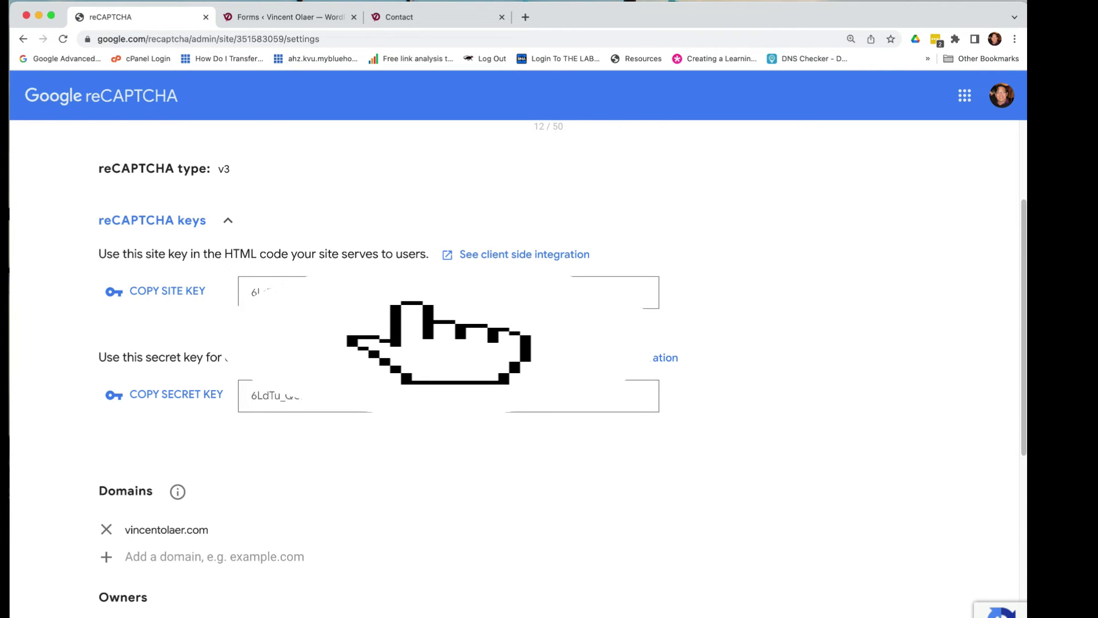
# In WordPress, open Forms > Add-Ons and scroll to the inactive reCAPTCHA Add-On.
pyautogui.click(290, 17)
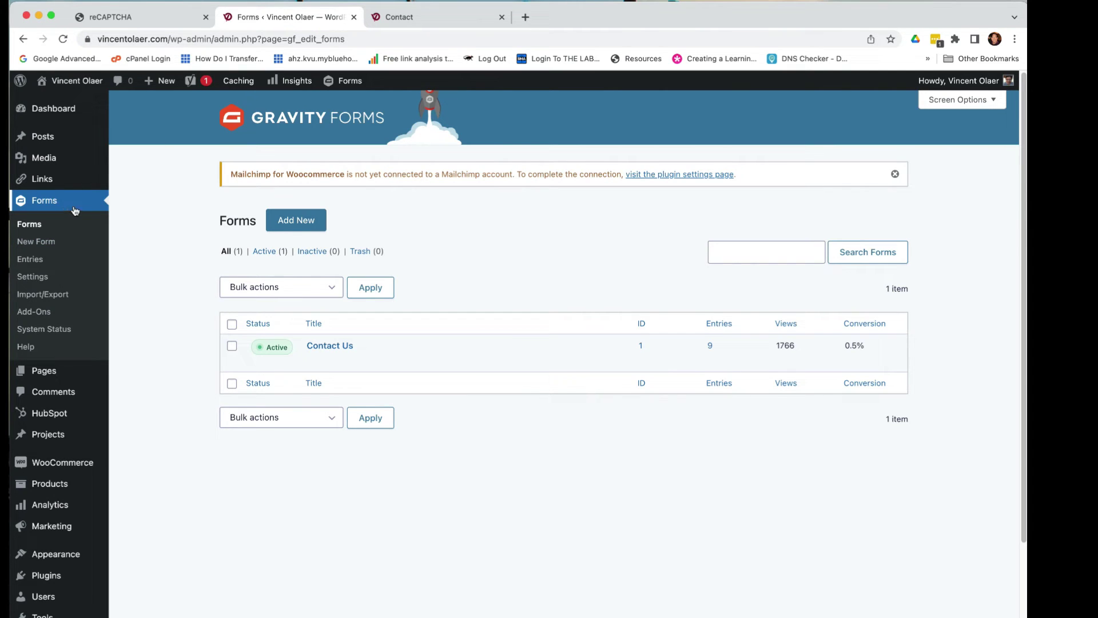
pyautogui.click(288, 230)
pyautogui.click(35, 312)
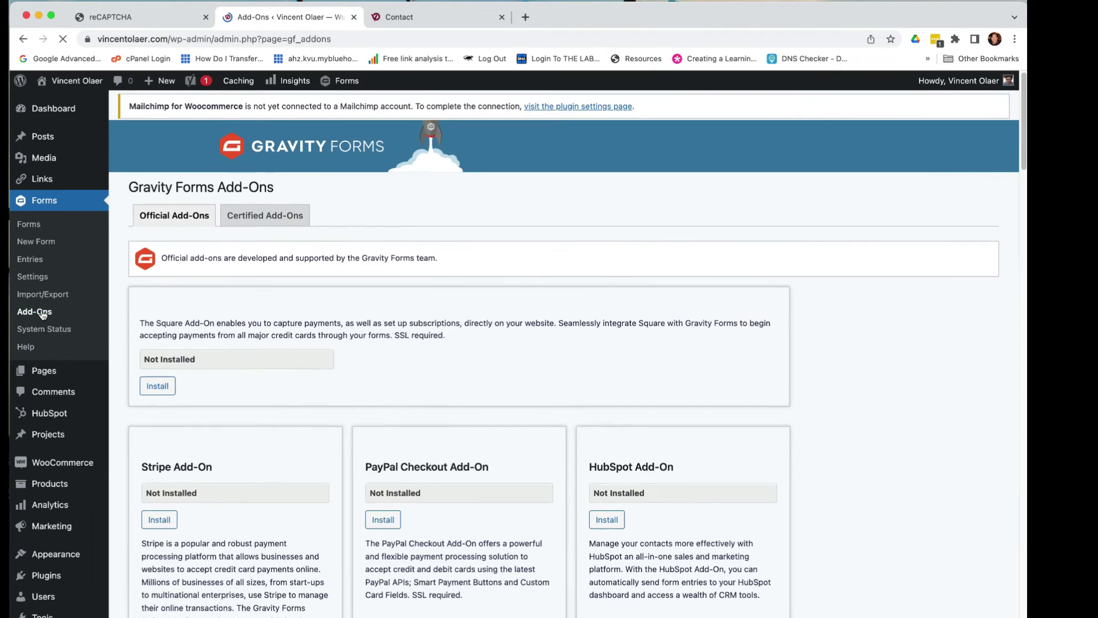
pyautogui.scroll(-15, 312, 352)
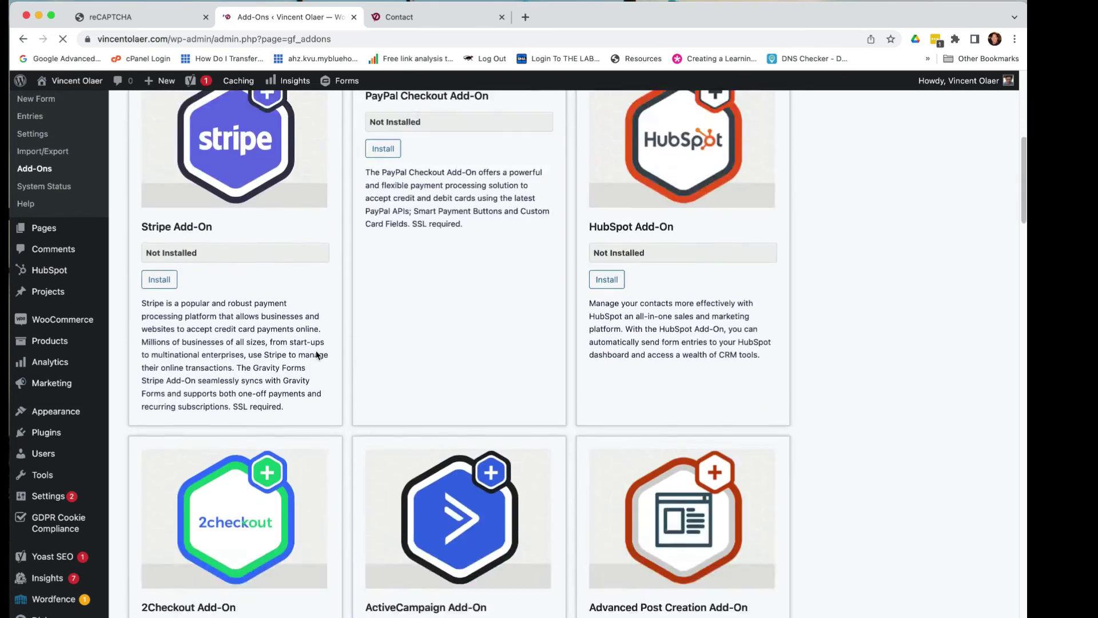
pyautogui.scroll(-12, 317, 354)
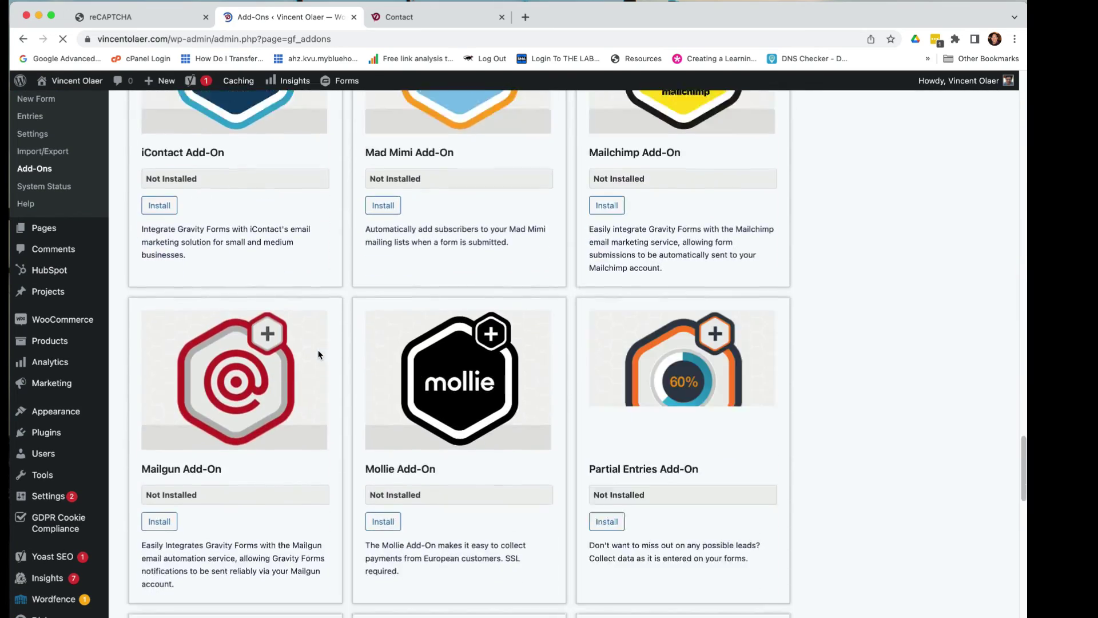
pyautogui.scroll(-5, 325, 355)
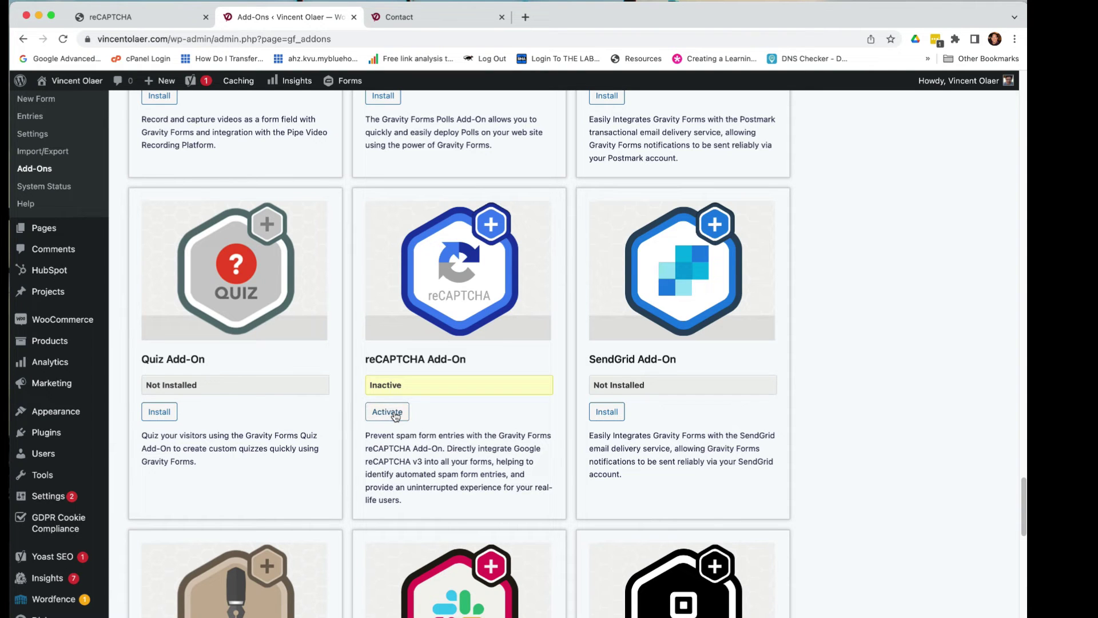
# Activate the reCAPTCHA Add-On and go to Forms > Settings.
pyautogui.click(395, 413)
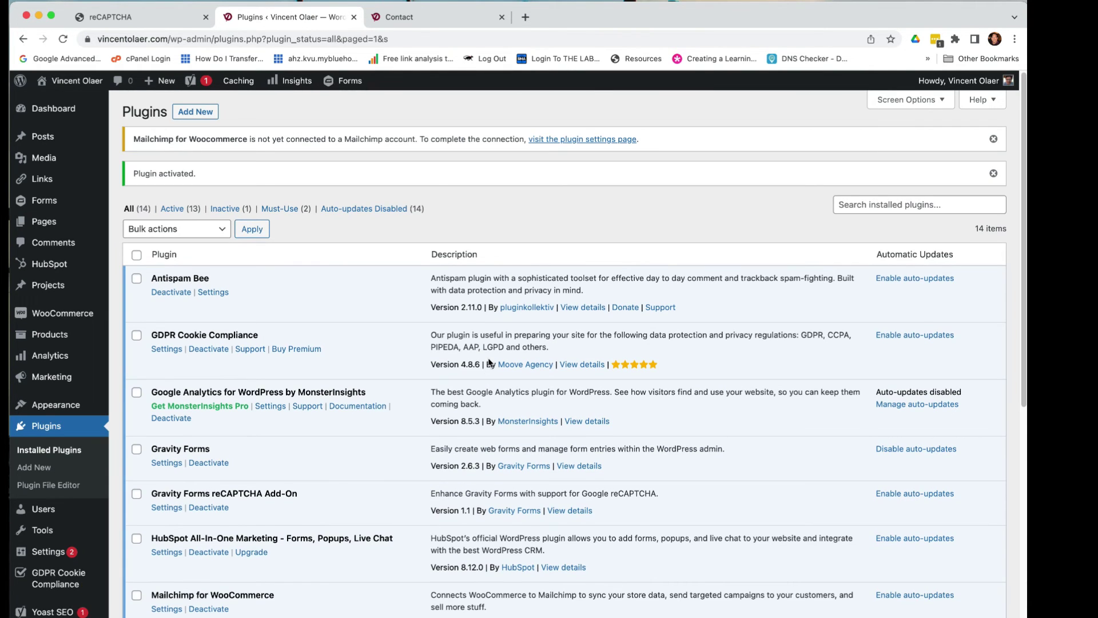
pyautogui.scroll(-3, 479, 357)
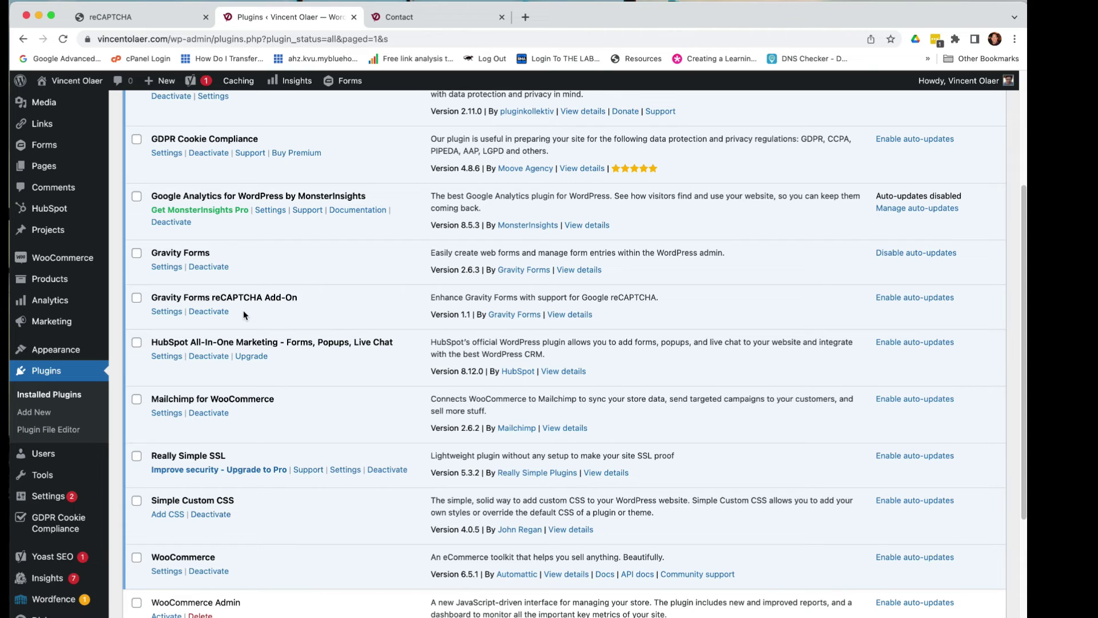
pyautogui.moveTo(73, 151)
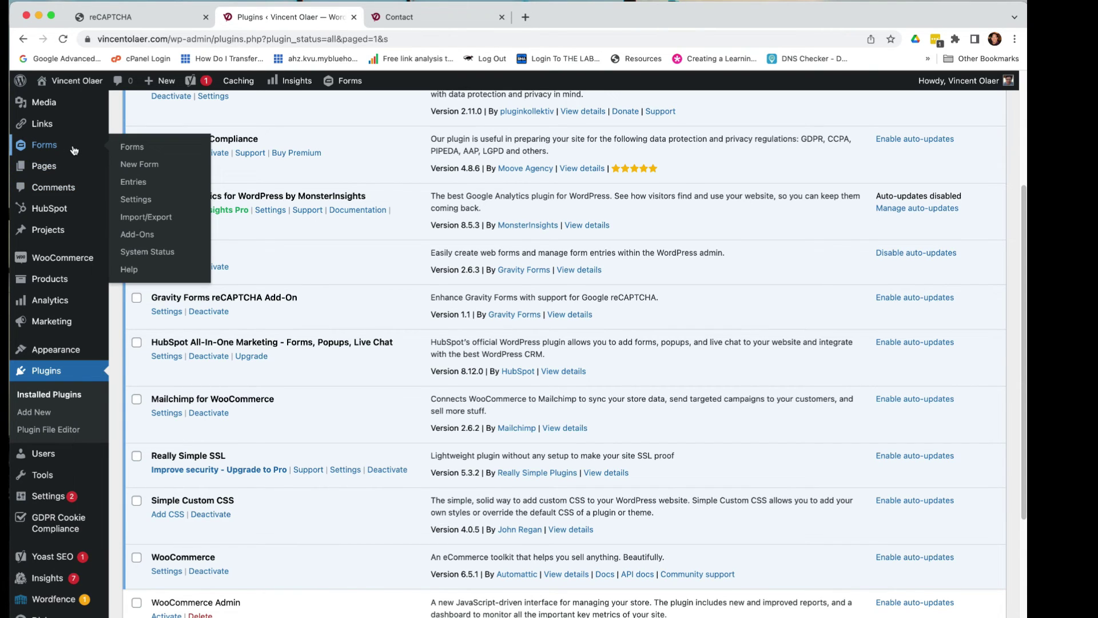
pyautogui.click(124, 204)
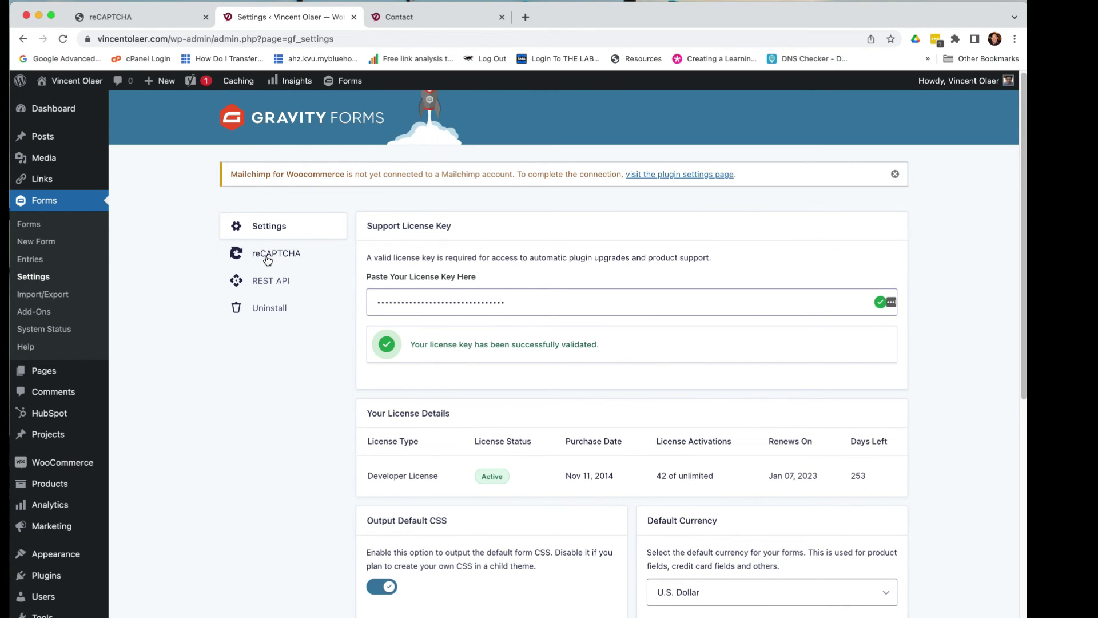
# Open the reCAPTCHA settings section and scroll to the empty v3 Site Key and Secret Key fields.
pyautogui.click(267, 260)
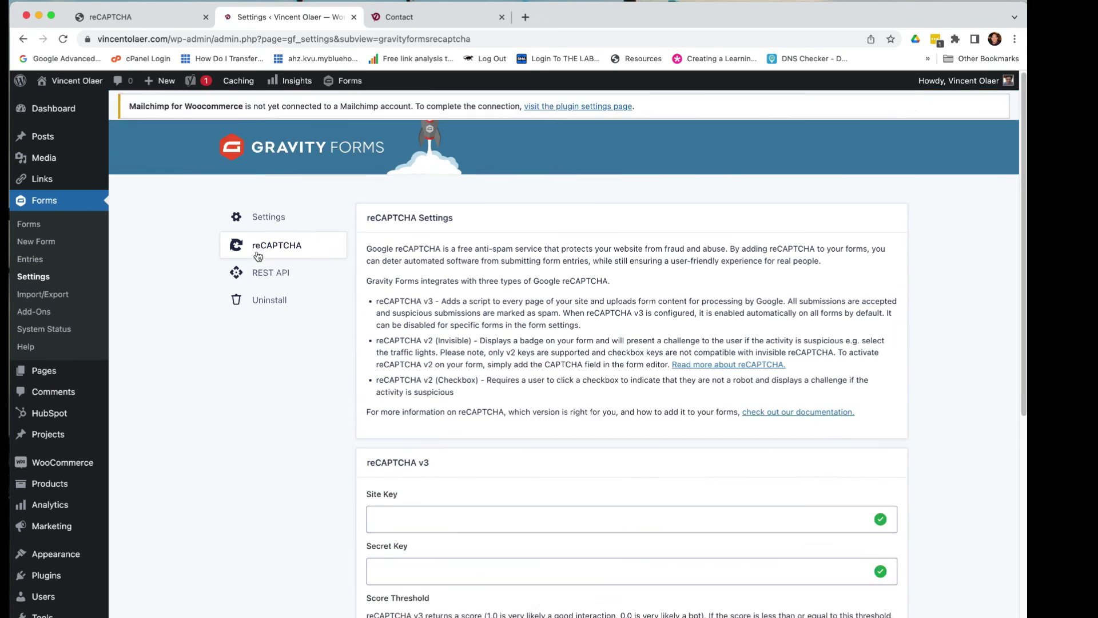
pyautogui.scroll(-3, 512, 327)
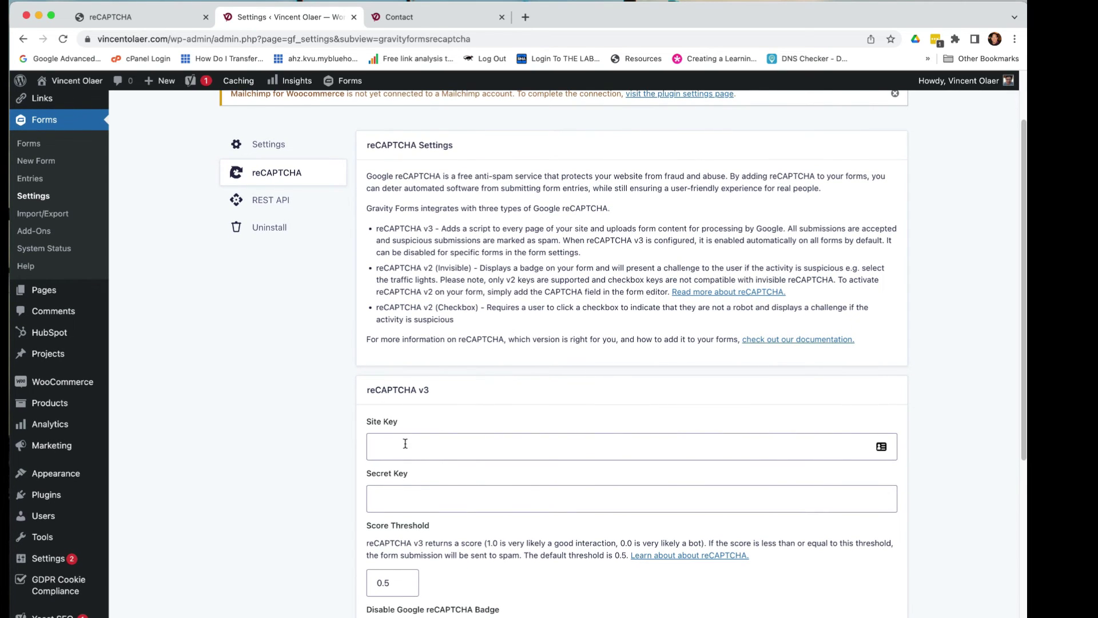
pyautogui.scroll(-1, 470, 443)
pyautogui.scroll(-2, 470, 443)
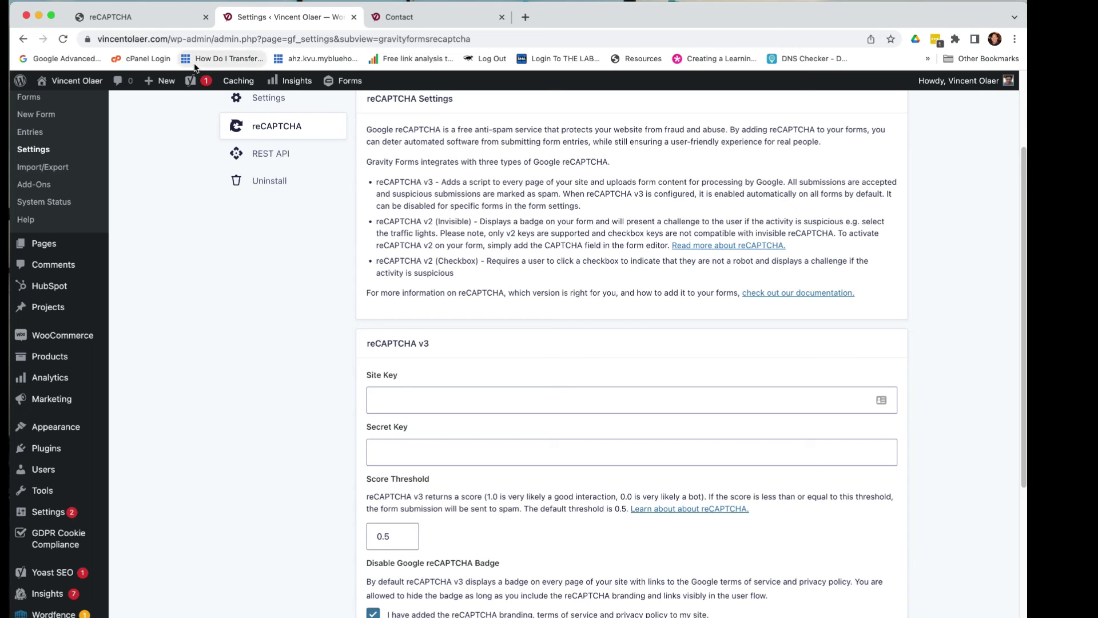
# Paste the Google v3 site key into Gravity Forms' Site Key field and copy the secret key.
pyautogui.click(162, 17)
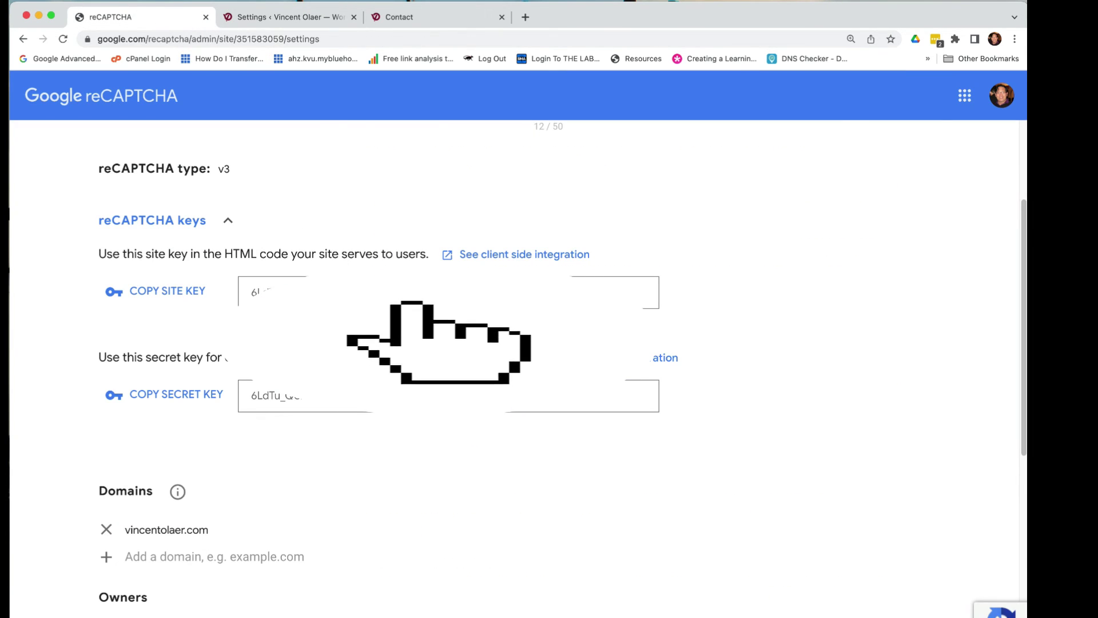
pyautogui.click(240, 295)
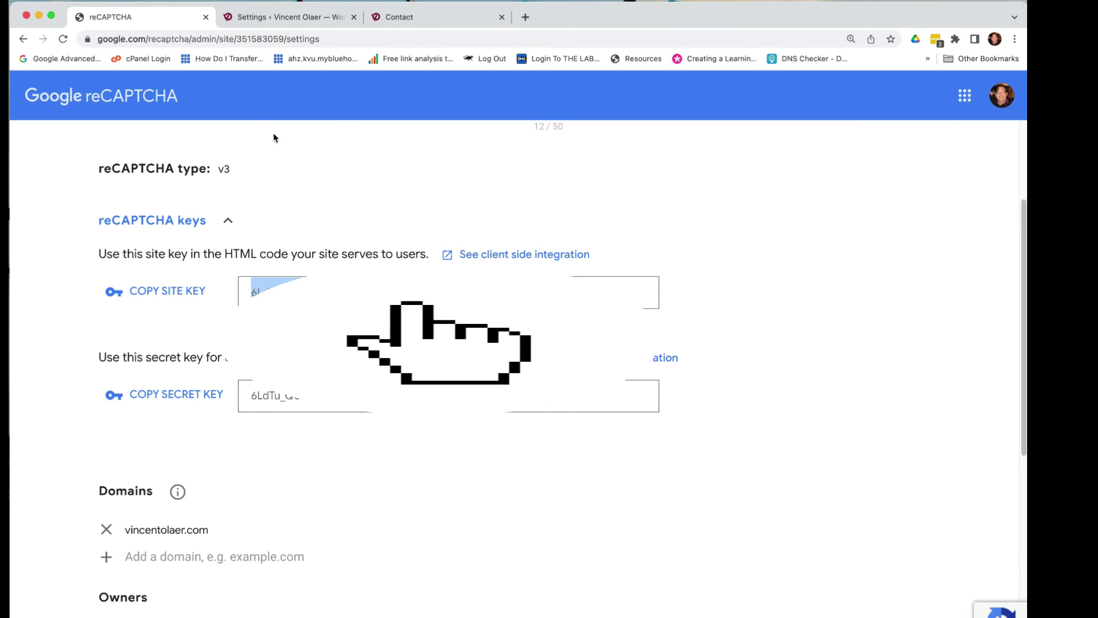
pyautogui.click(247, 19)
pyautogui.press('super+v')
pyautogui.click(106, 18)
pyautogui.click(239, 399)
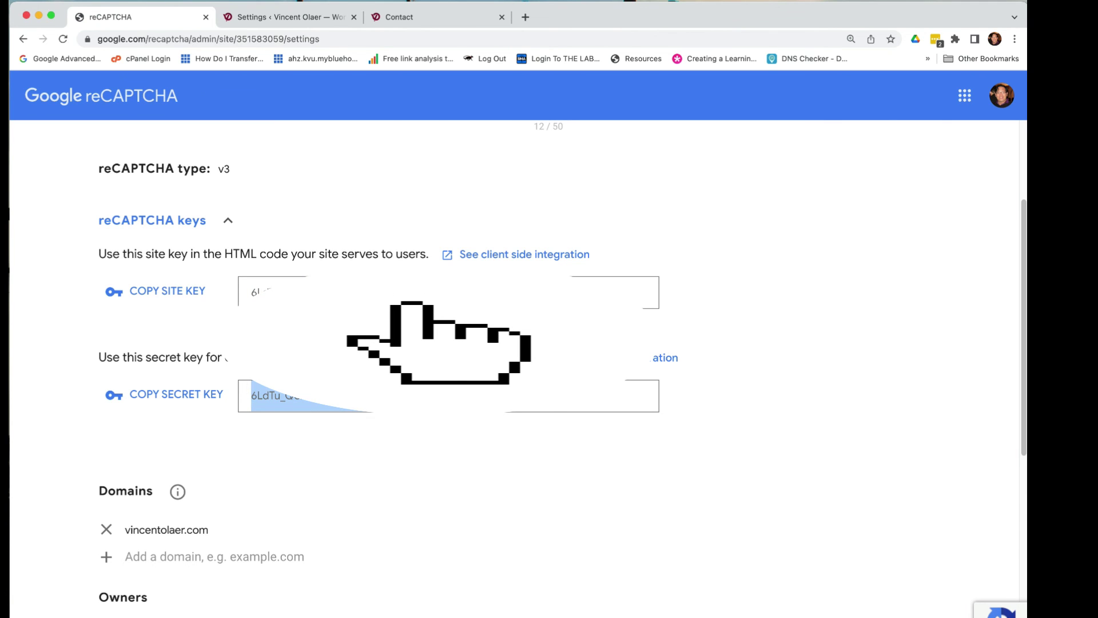
pyautogui.click(409, 16)
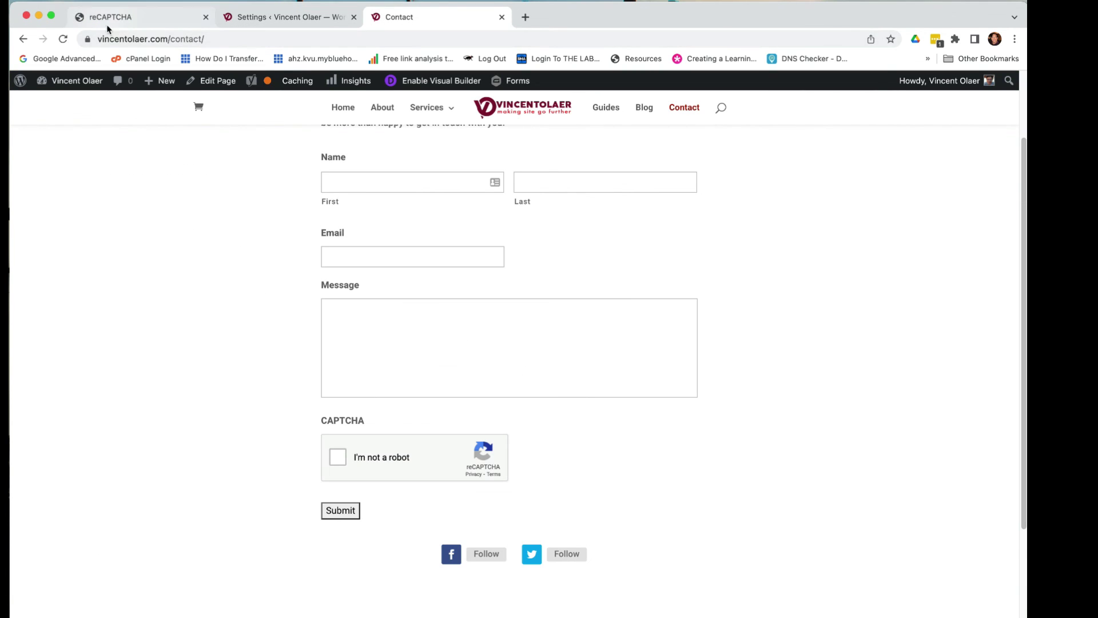
pyautogui.click(63, 39)
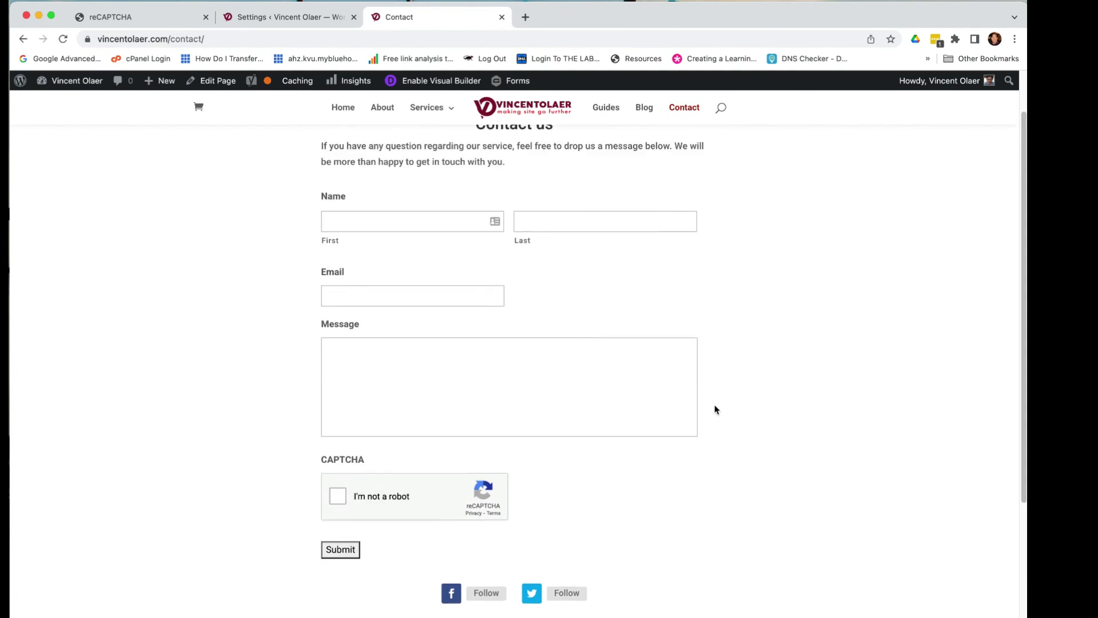
pyautogui.scroll(-5, 715, 410)
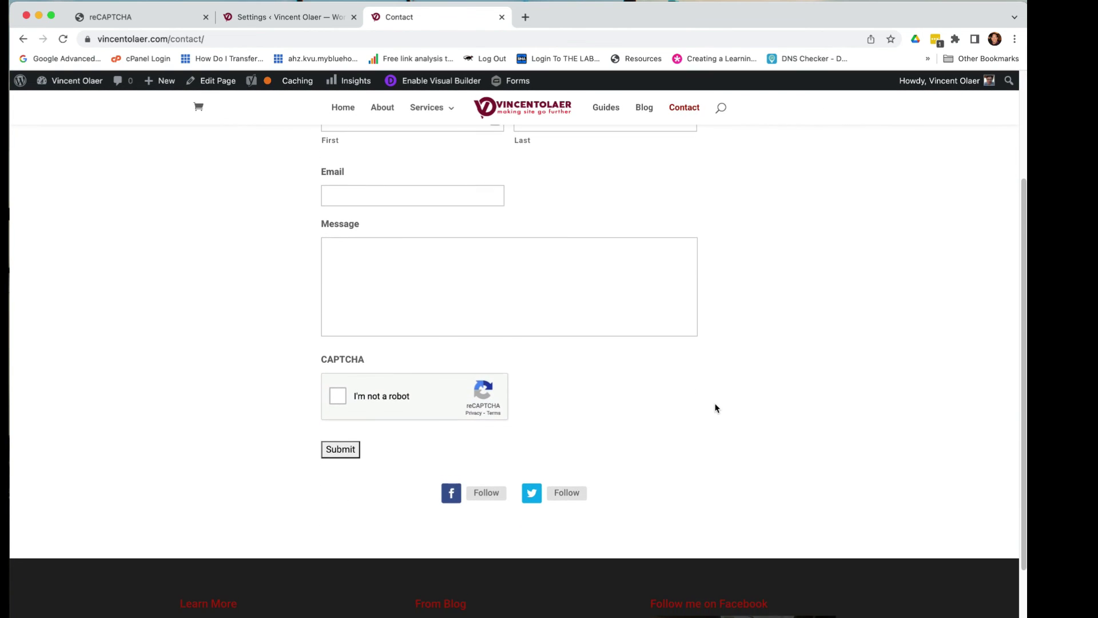
pyautogui.scroll(-5, 715, 408)
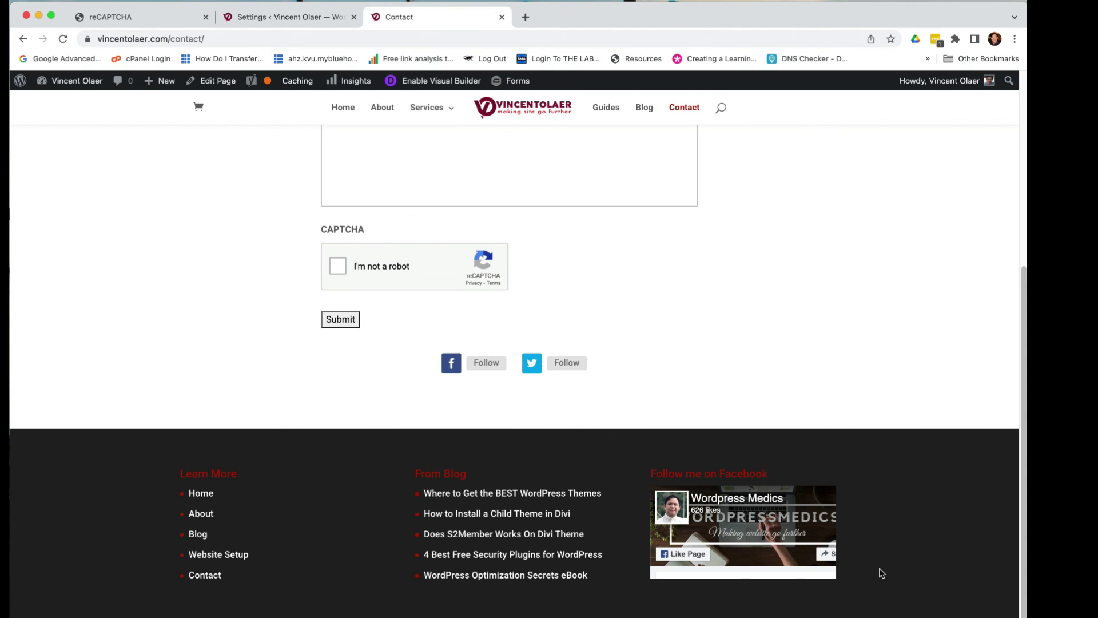
pyautogui.scroll(3, 878, 572)
pyautogui.scroll(-3, 879, 572)
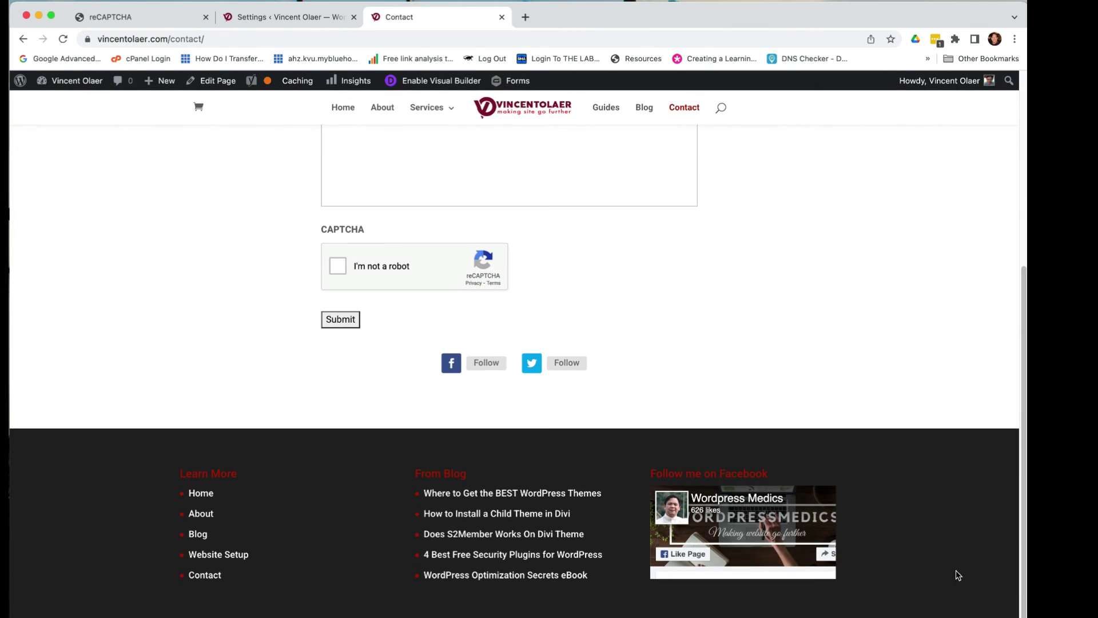